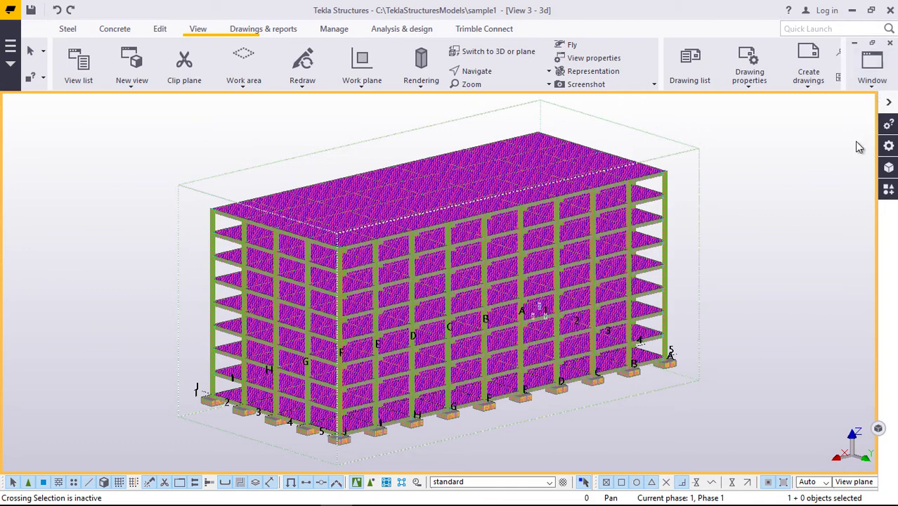
Inspect the Grid A and Grid 5 elevation views, then return to the 3d view.
click(873, 79)
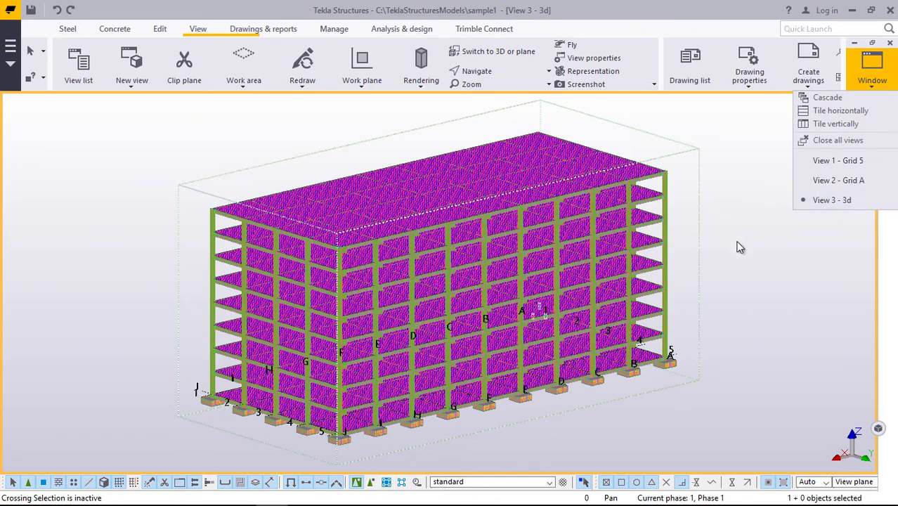
click(842, 181)
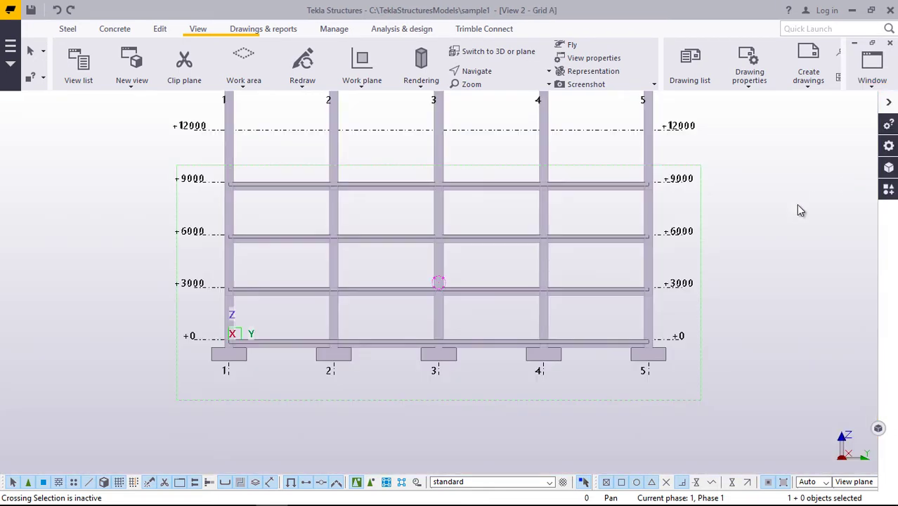
click(872, 88)
click(852, 162)
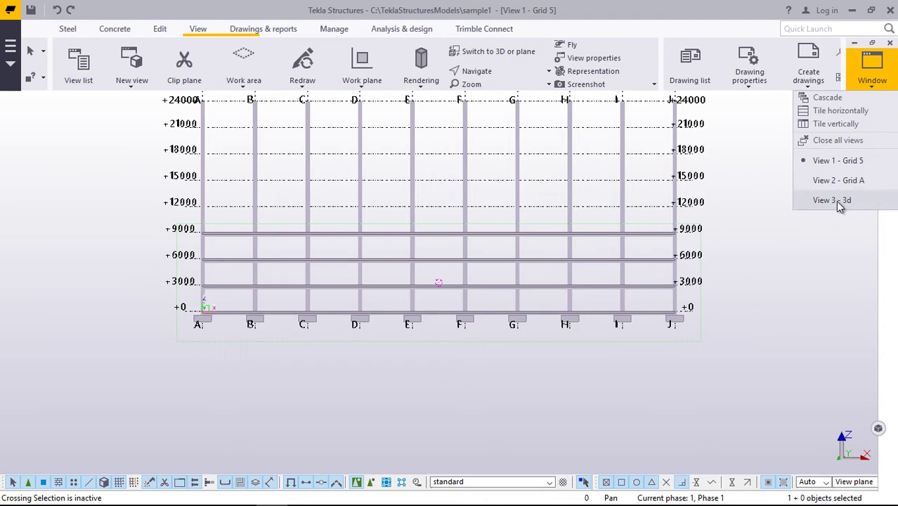
click(854, 199)
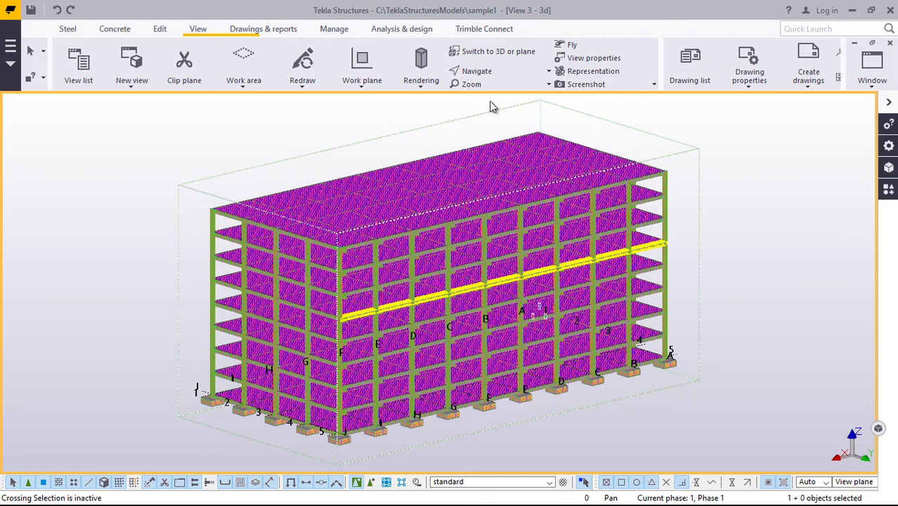
Flatten the 3D view into a plan of grids A–J by 1–5 and select all 543 objects.
click(200, 33)
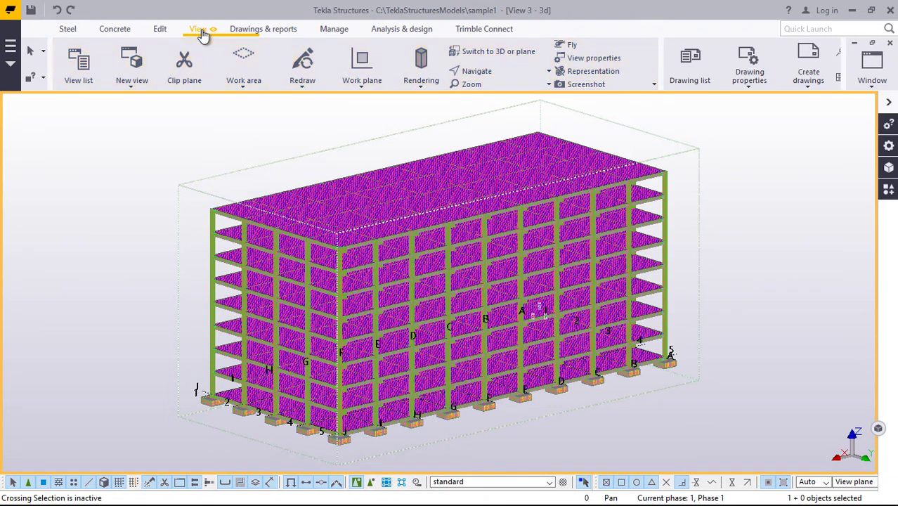
click(200, 33)
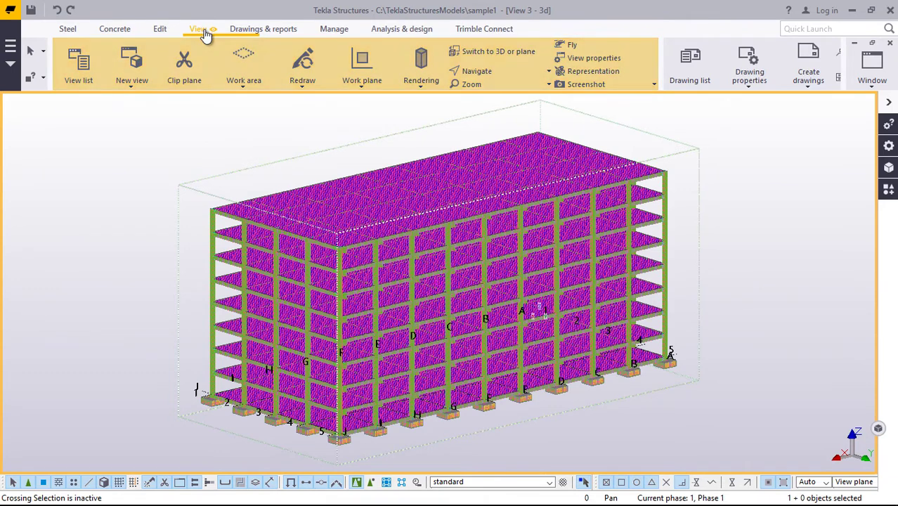
click(502, 54)
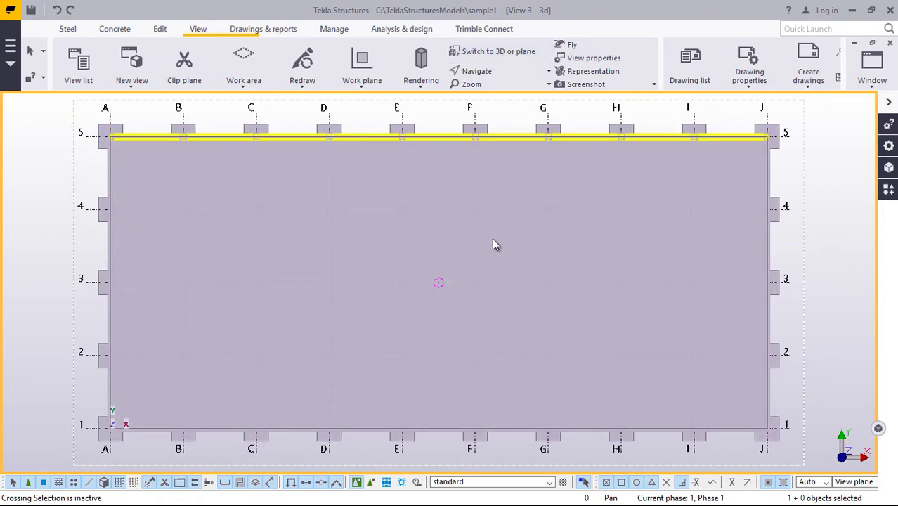
scroll(492, 244, down, 3)
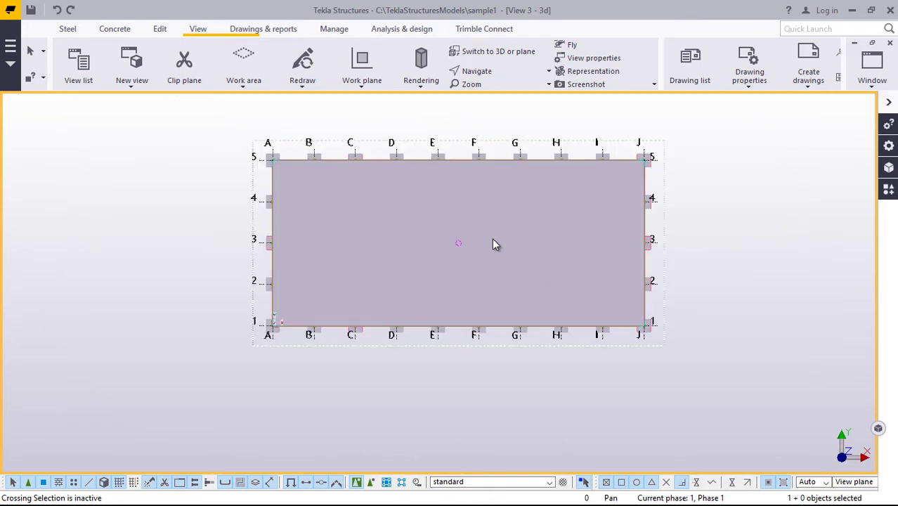
scroll(493, 240, down, 1)
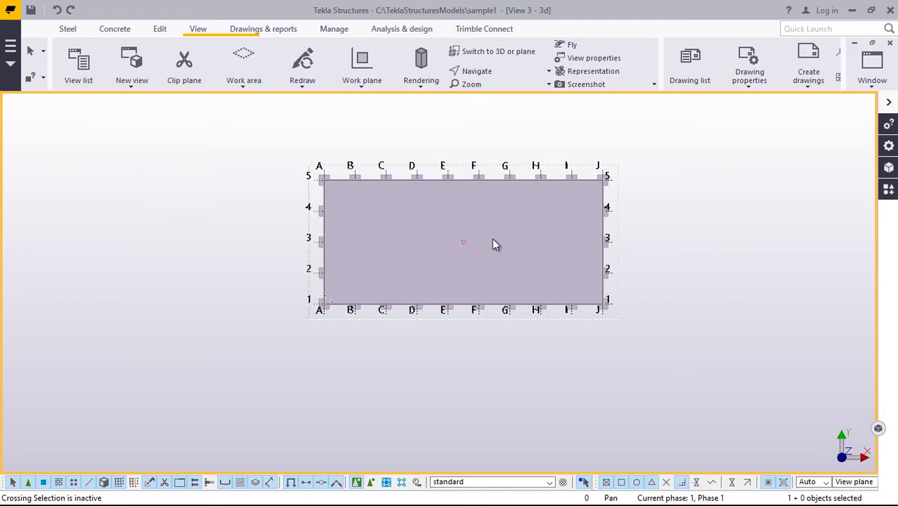
key(ctrl+a)
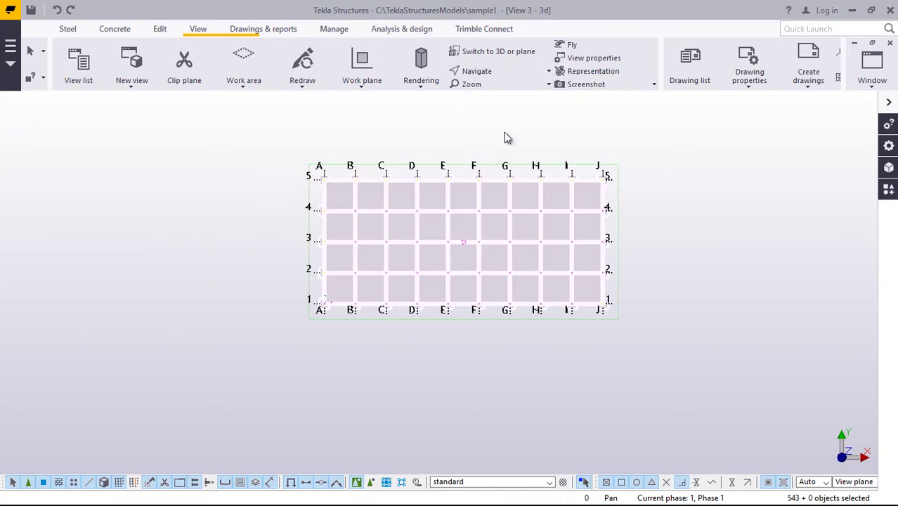
Open the Create General Arrangement Drawing settings from Drawings & reports > Create drawings > GA drawing.
click(267, 34)
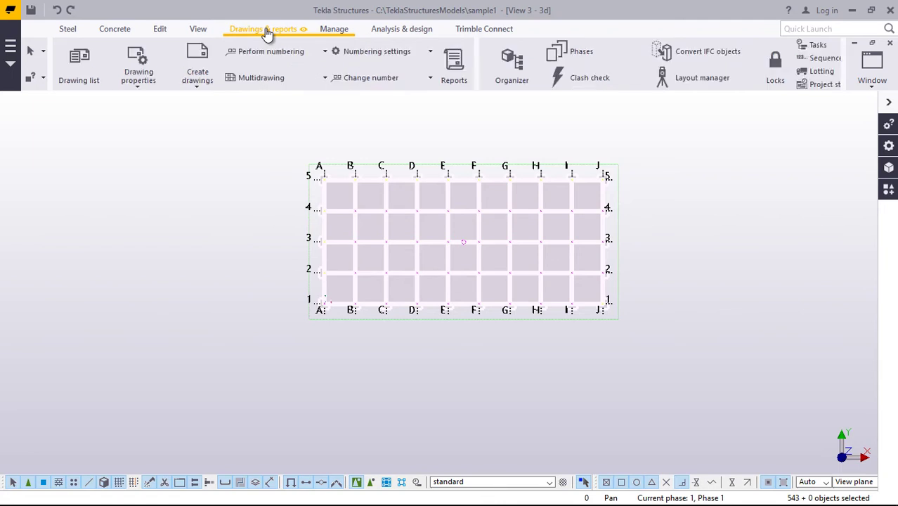
click(199, 88)
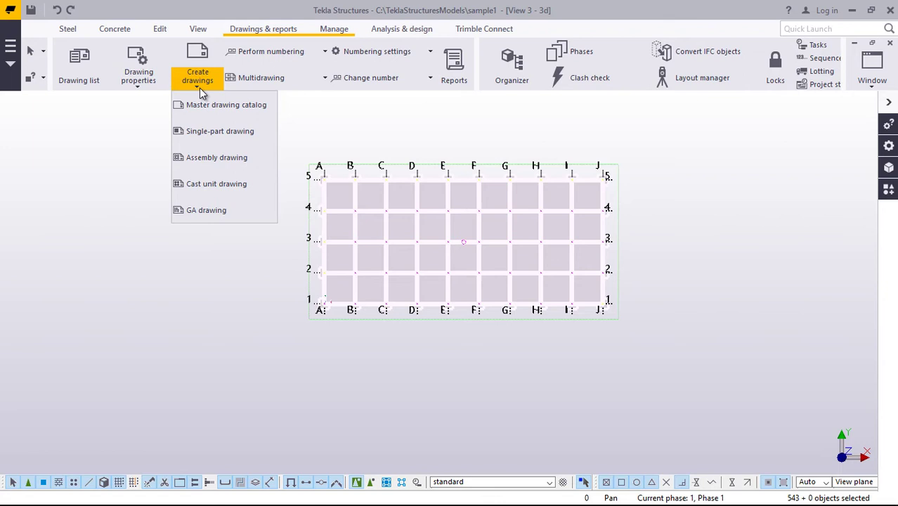
click(208, 210)
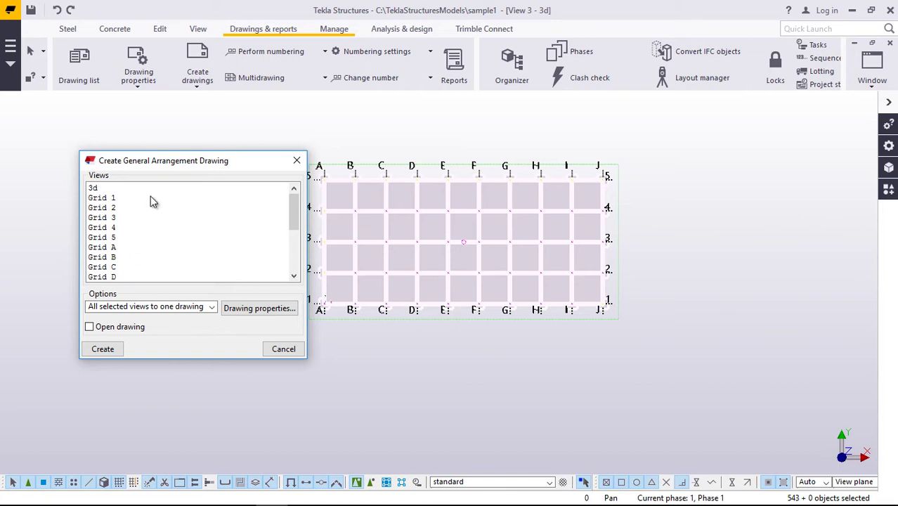
Create a GA drawing from the Plan +0 view, then close the creation dialog.
drag(294, 208, 294, 259)
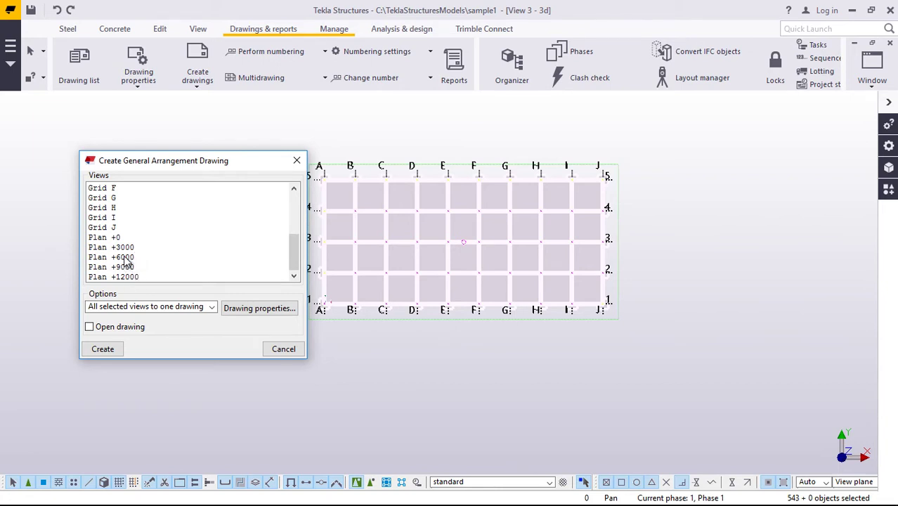
click(117, 238)
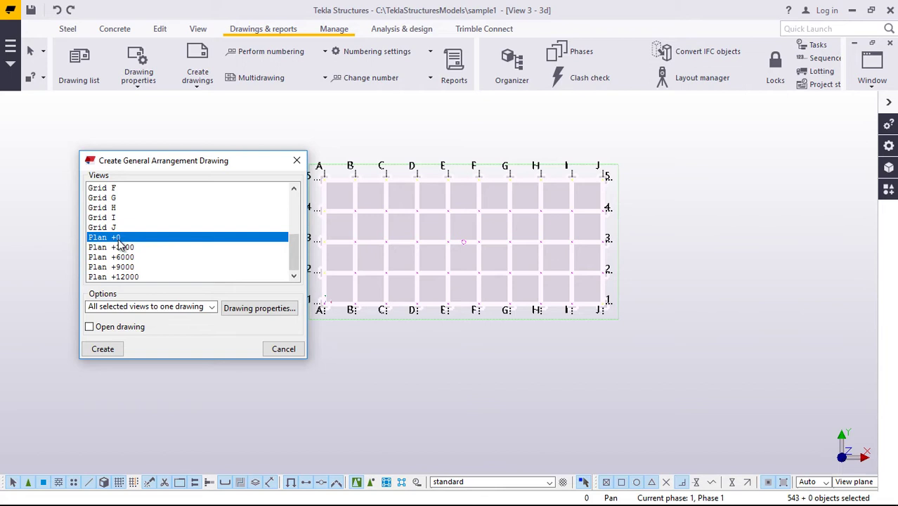
click(115, 349)
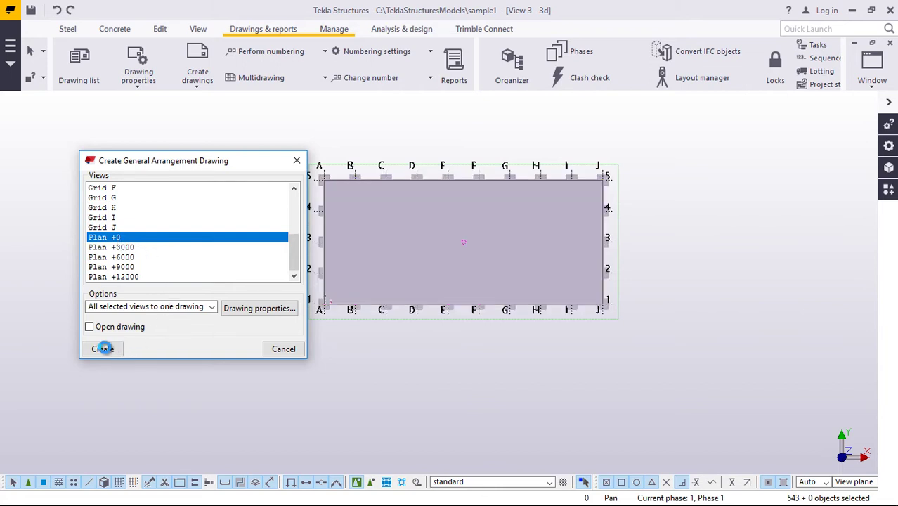
click(106, 341)
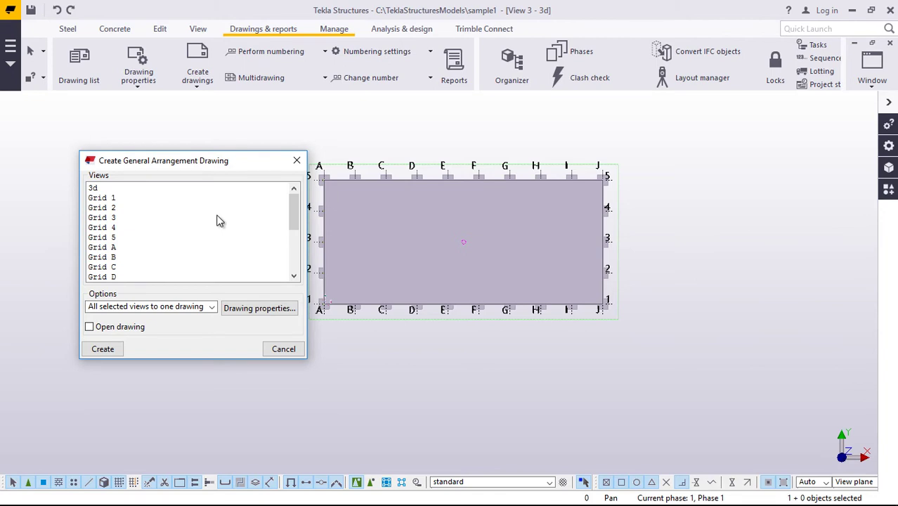
click(297, 349)
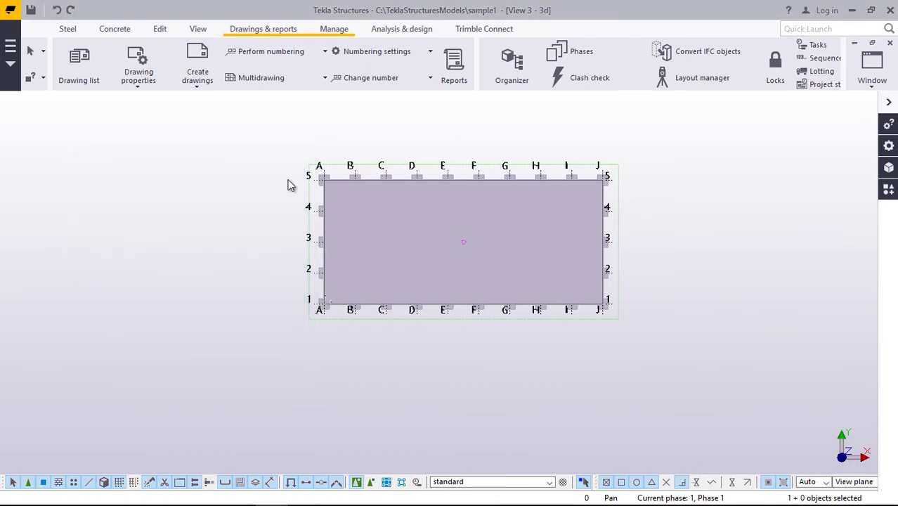
Open GA drawing [1] from the maximized Drawing list of two drawings.
click(80, 80)
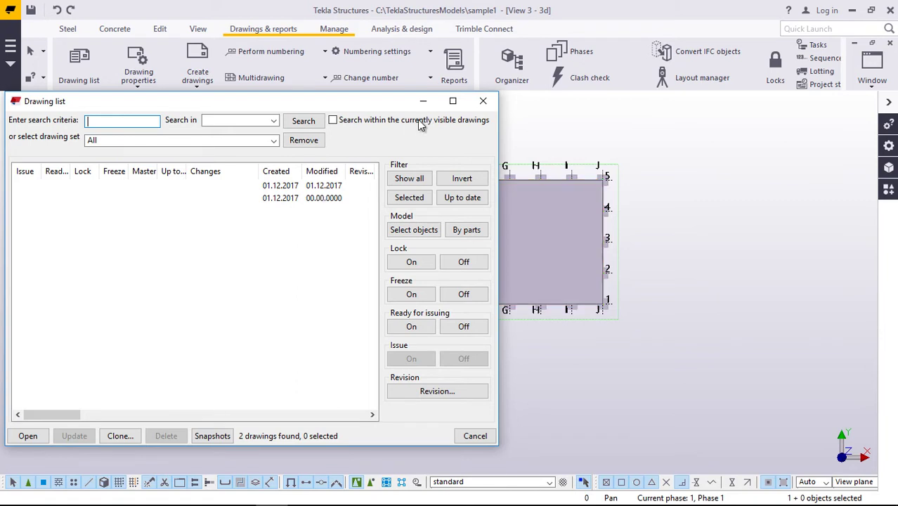
click(453, 101)
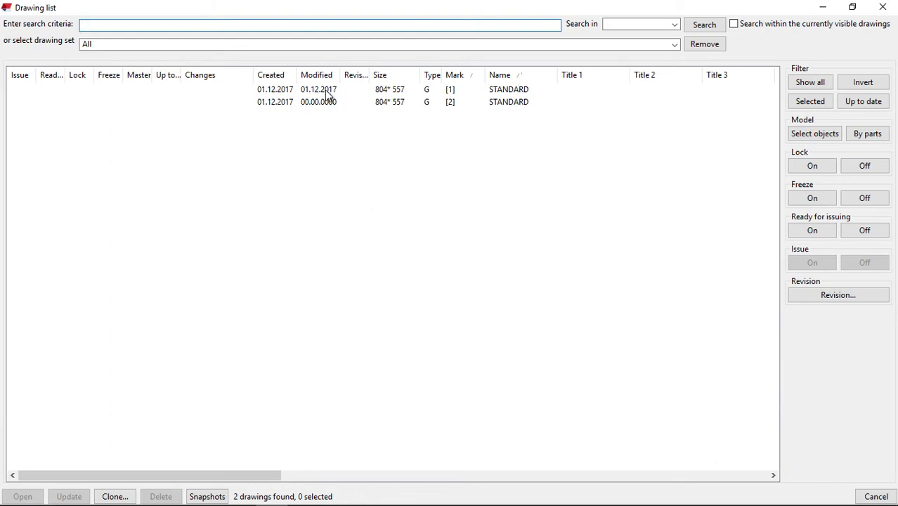
click(326, 90)
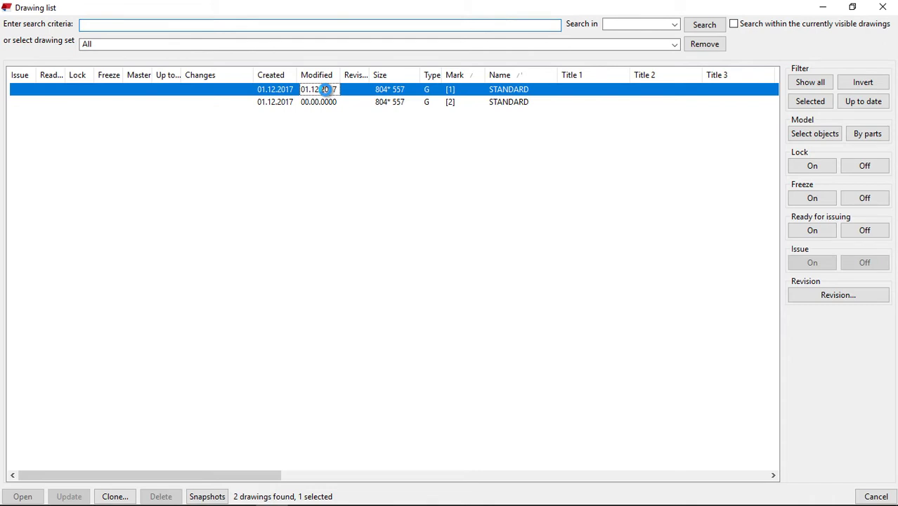
double_click(326, 90)
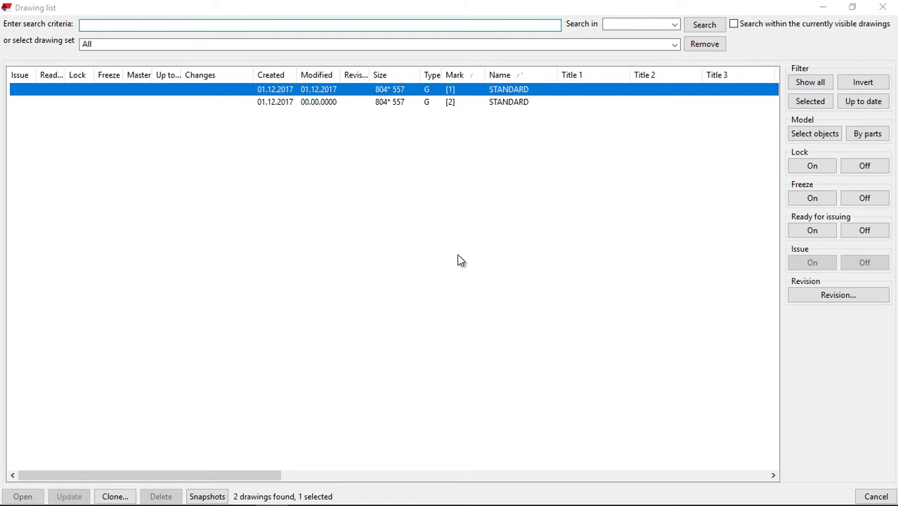
click(825, 9)
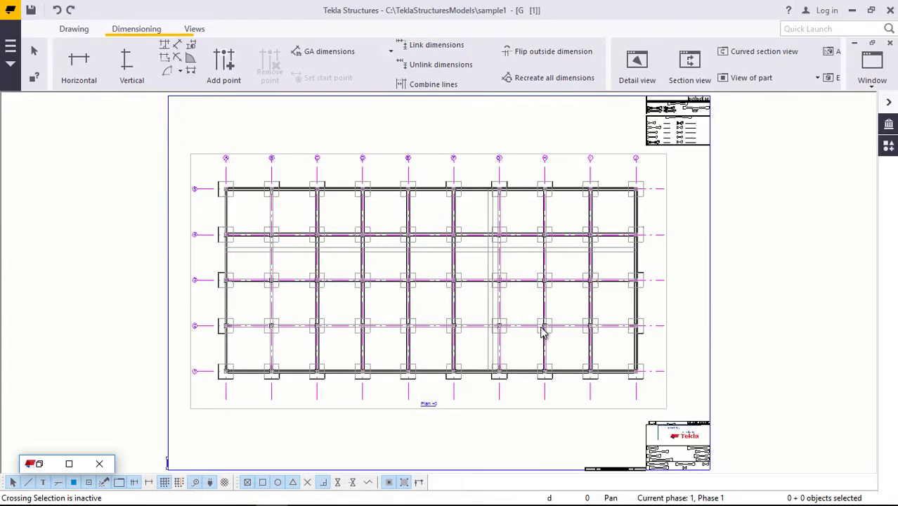
scroll(291, 318, up, 1)
scroll(292, 317, up, 1)
scroll(309, 323, up, 1)
scroll(348, 336, down, 1)
scroll(359, 335, down, 1)
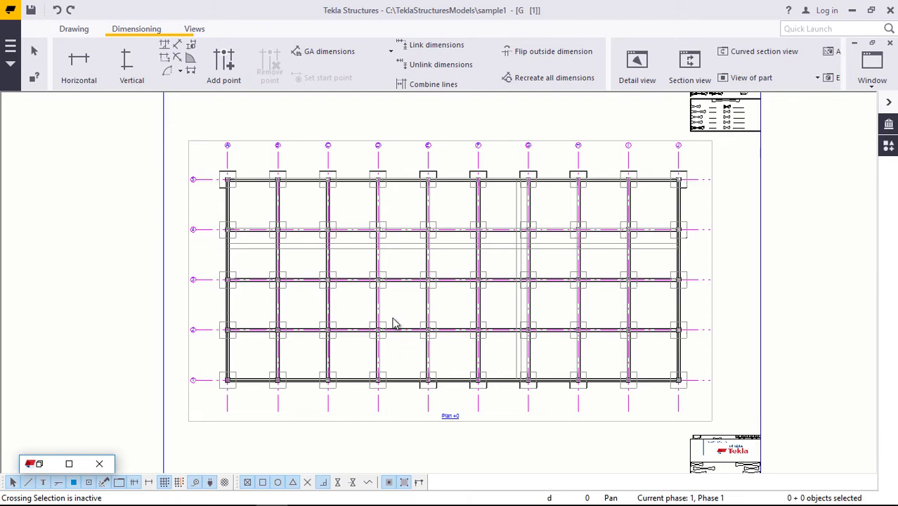
scroll(383, 340, up, 3)
scroll(383, 339, up, 4)
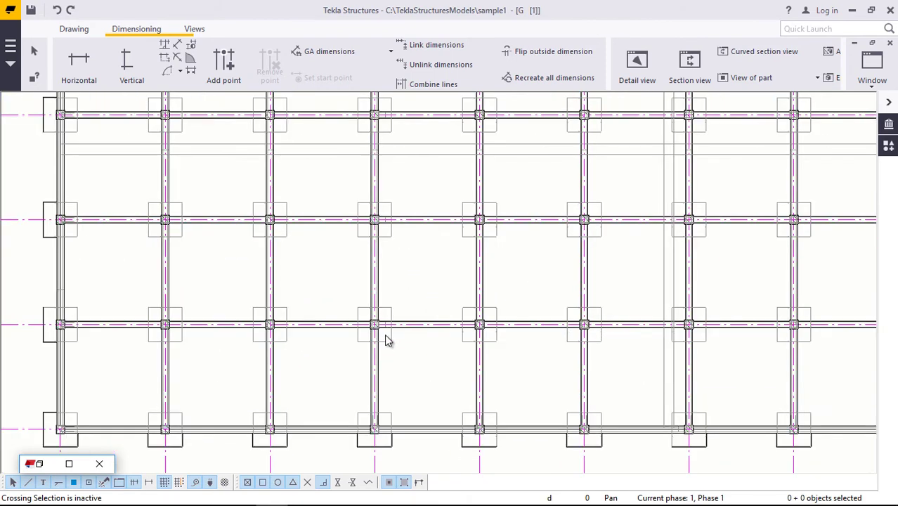
scroll(397, 340, down, 5)
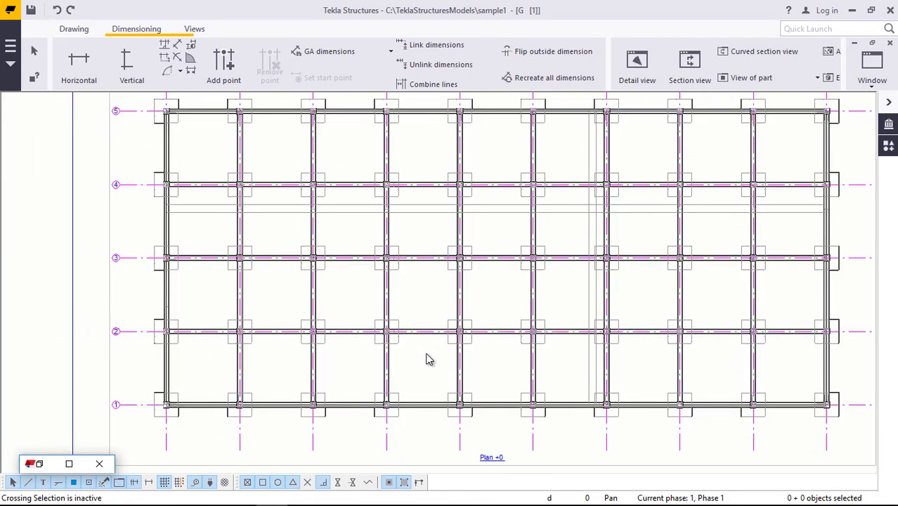
scroll(355, 141, up, 2)
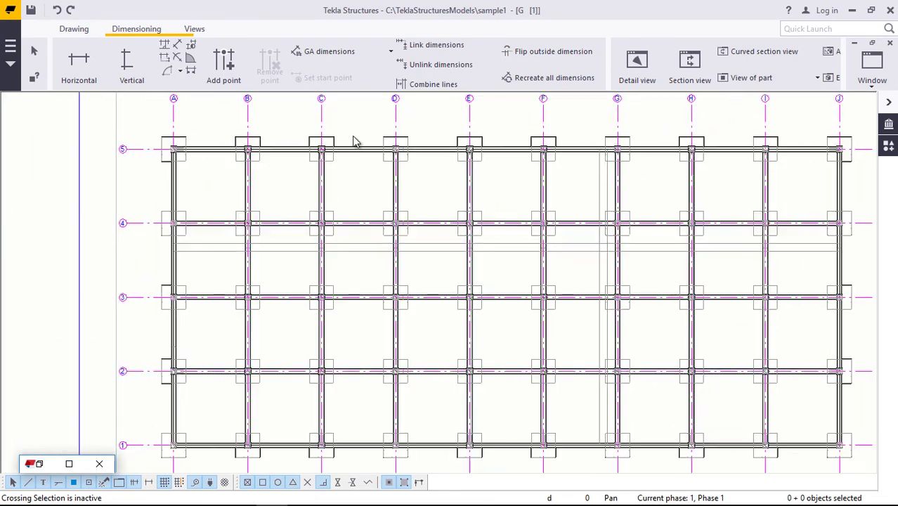
scroll(343, 262, down, 1)
scroll(369, 243, down, 1)
scroll(415, 164, up, 1)
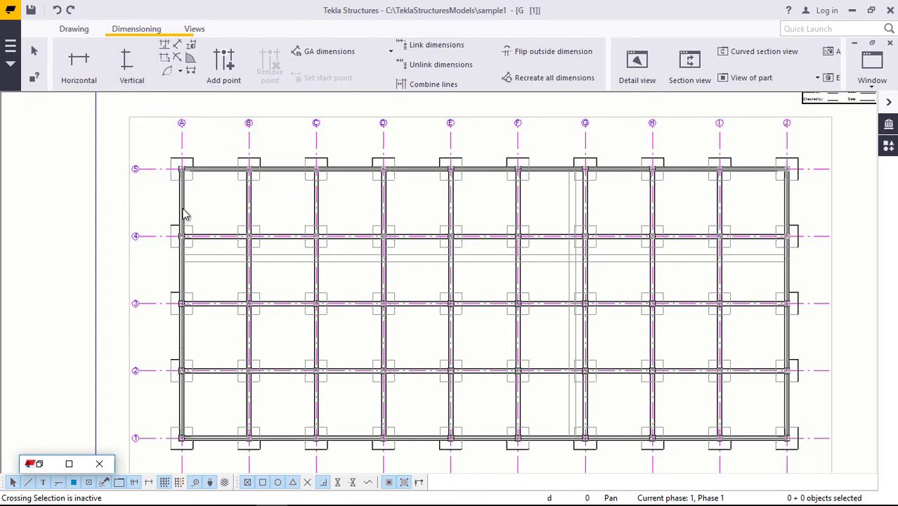
Dimension the column positions at grids A, B, C, D and E along grid line 5 horizontally.
click(78, 64)
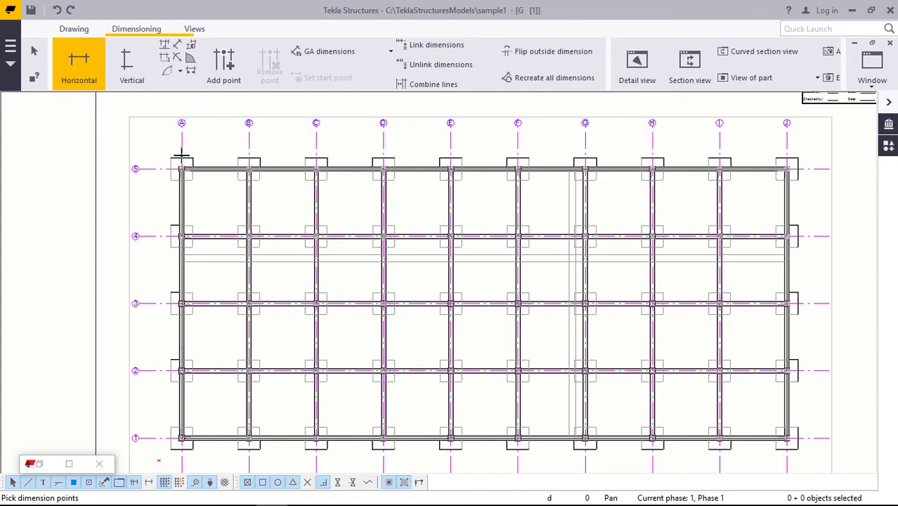
scroll(181, 161, up, 3)
scroll(181, 160, up, 3)
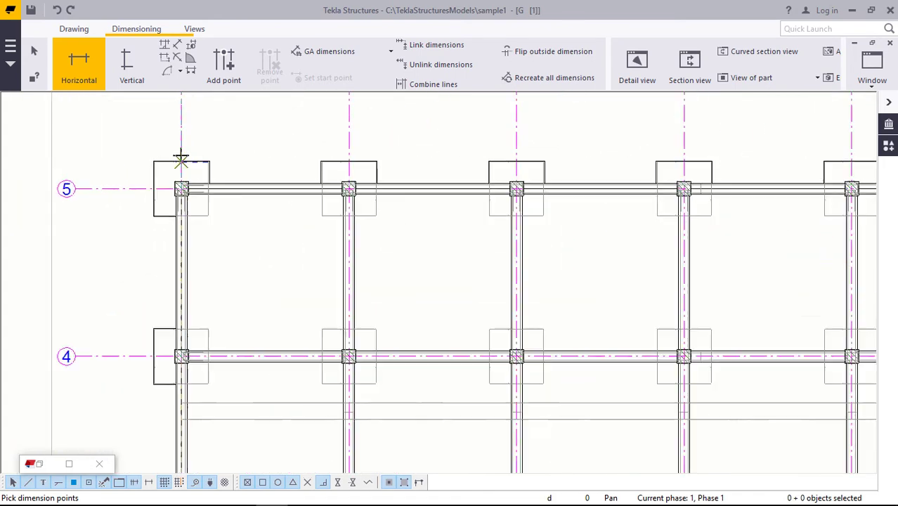
click(182, 162)
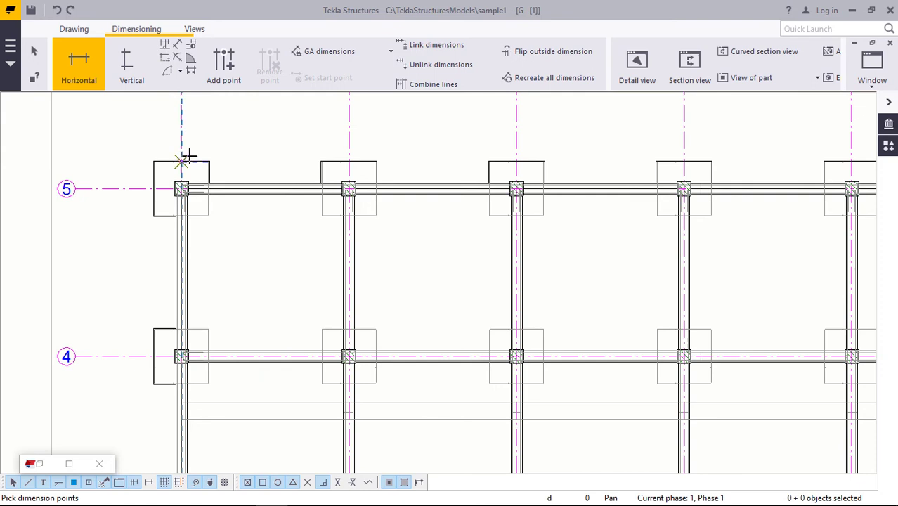
click(349, 160)
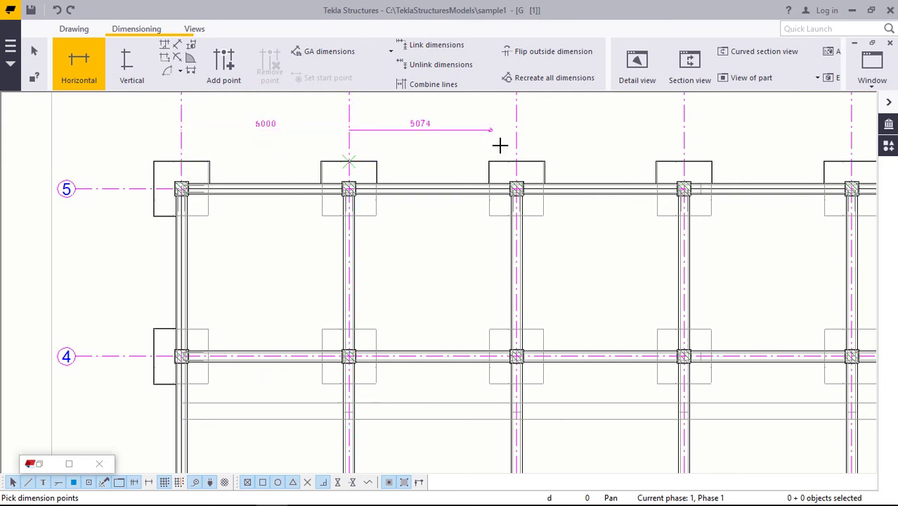
click(517, 161)
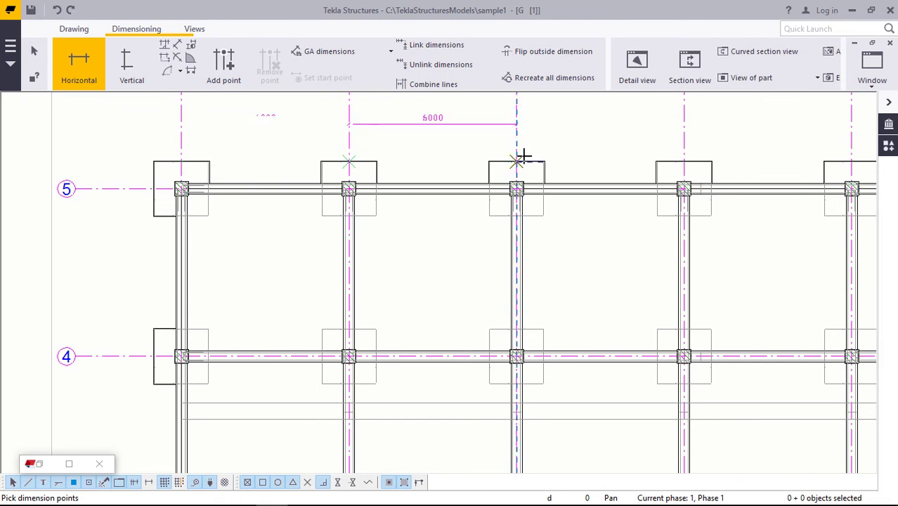
click(684, 162)
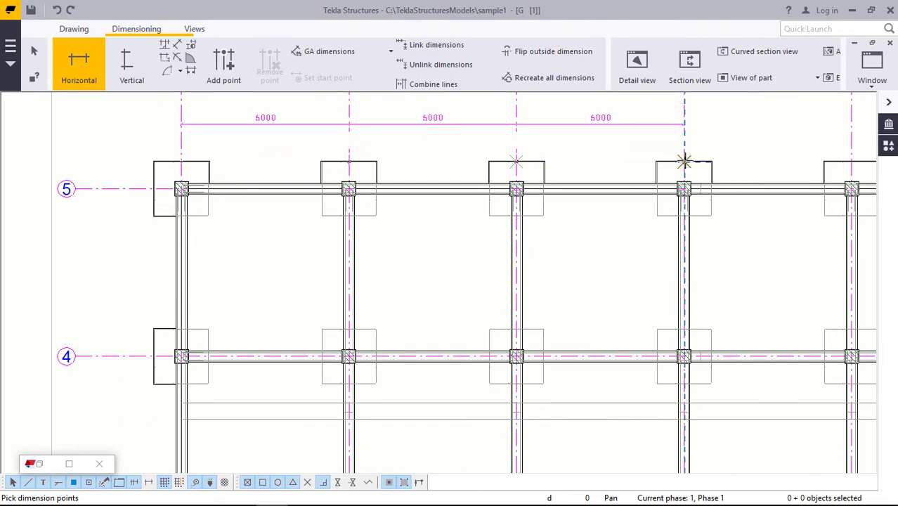
scroll(284, 228, down, 1)
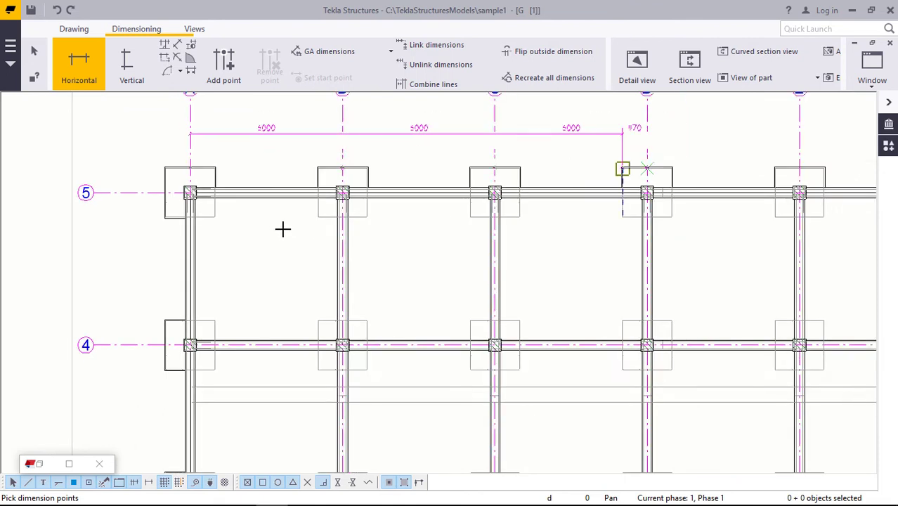
click(284, 228)
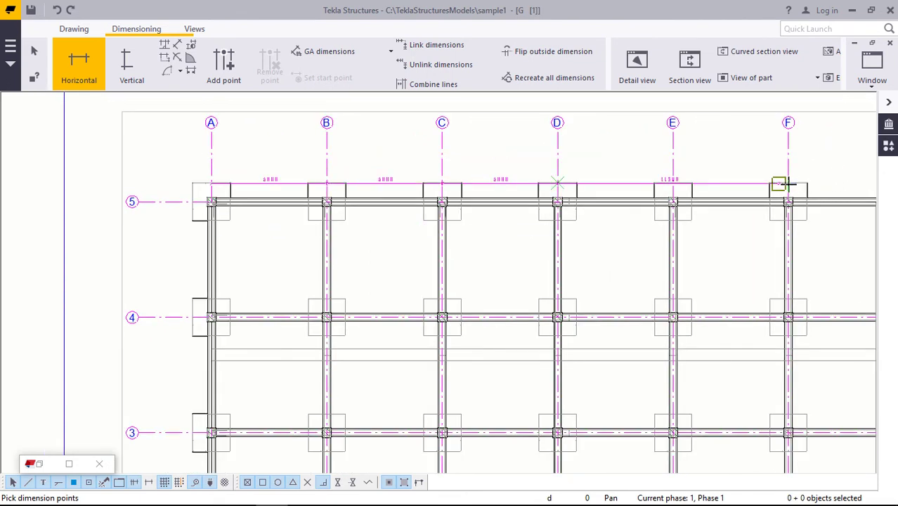
click(787, 185)
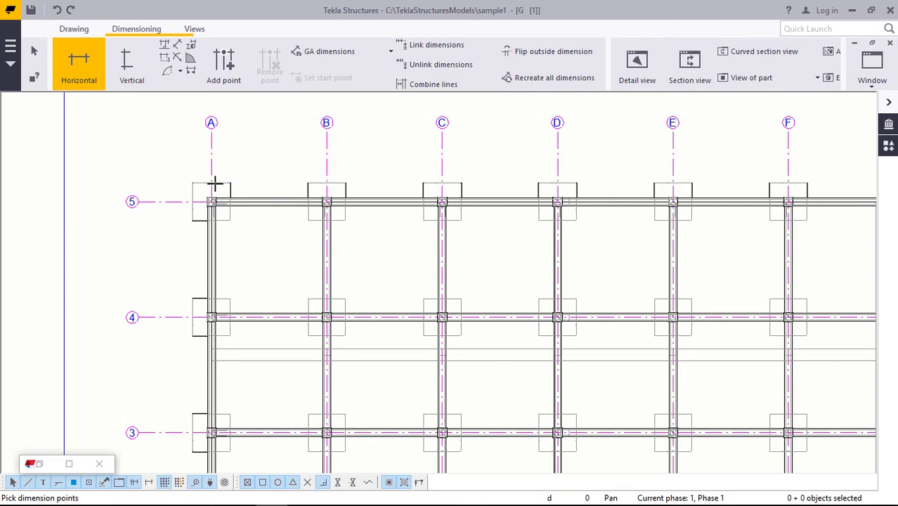
right_click(271, 144)
Move the A–E dimension string (100, then four 6000 bays) up above the row 5 columns.
click(299, 149)
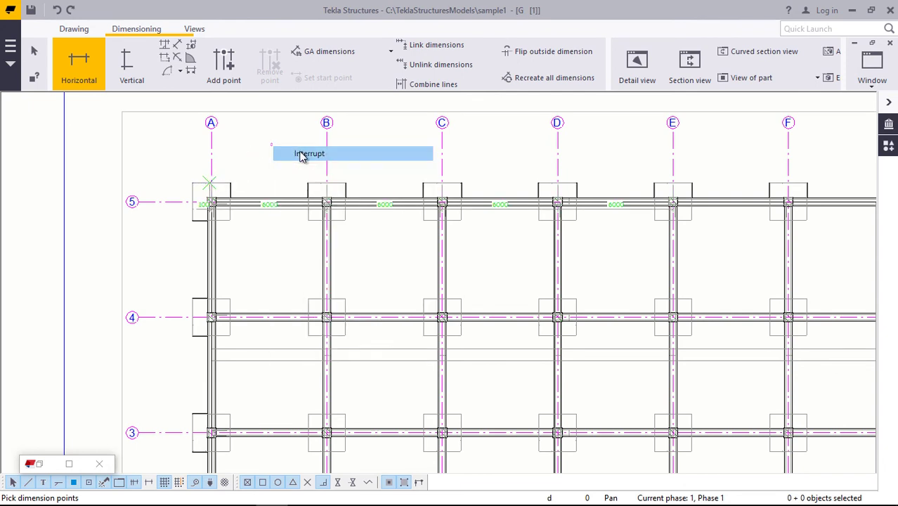
click(269, 208)
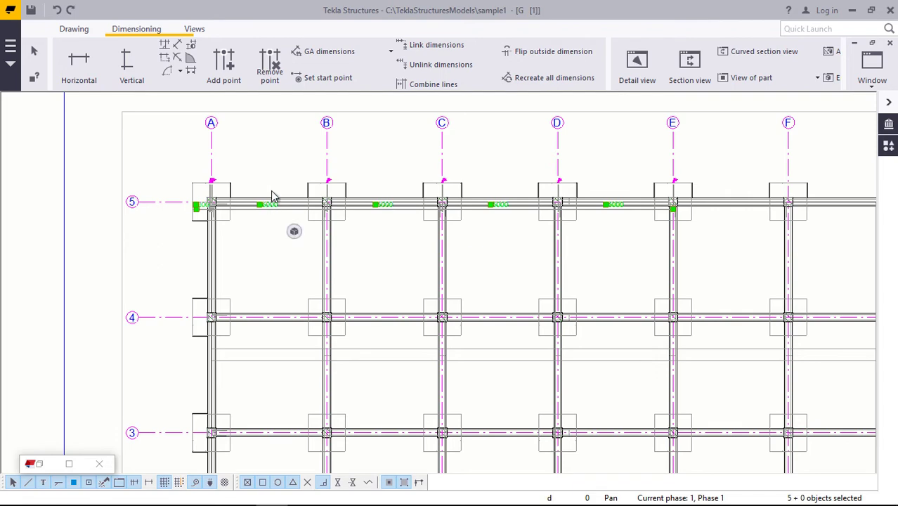
drag(267, 205, 267, 147)
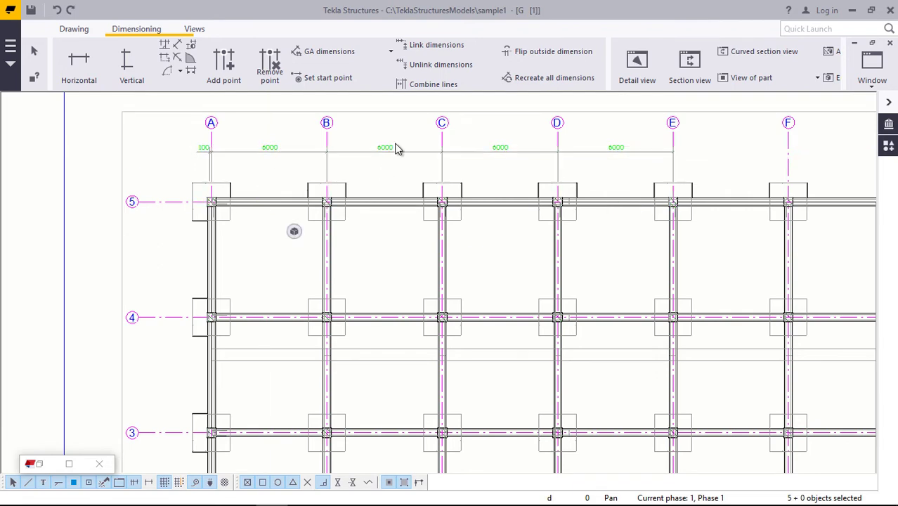
key(Escape)
scroll(396, 148, up, 4)
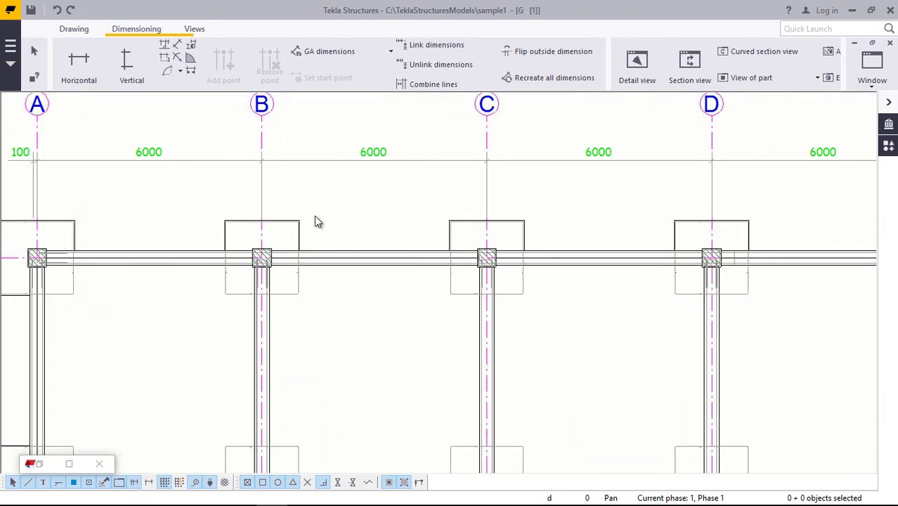
scroll(316, 222, down, 3)
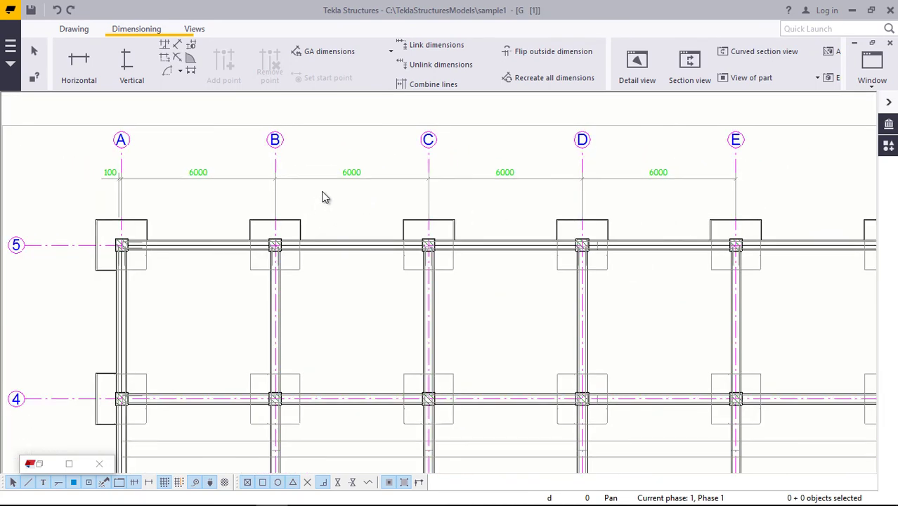
scroll(336, 179, up, 2)
scroll(341, 175, down, 3)
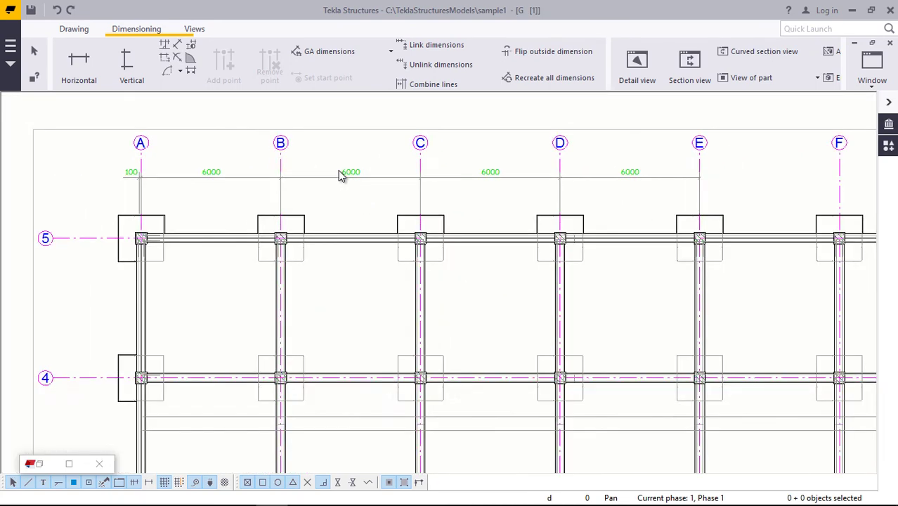
scroll(343, 175, down, 2)
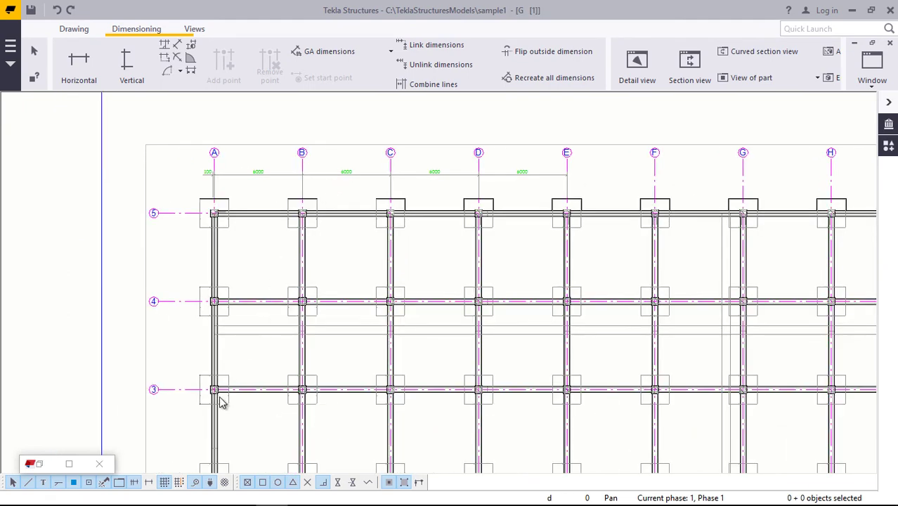
scroll(261, 333, down, 3)
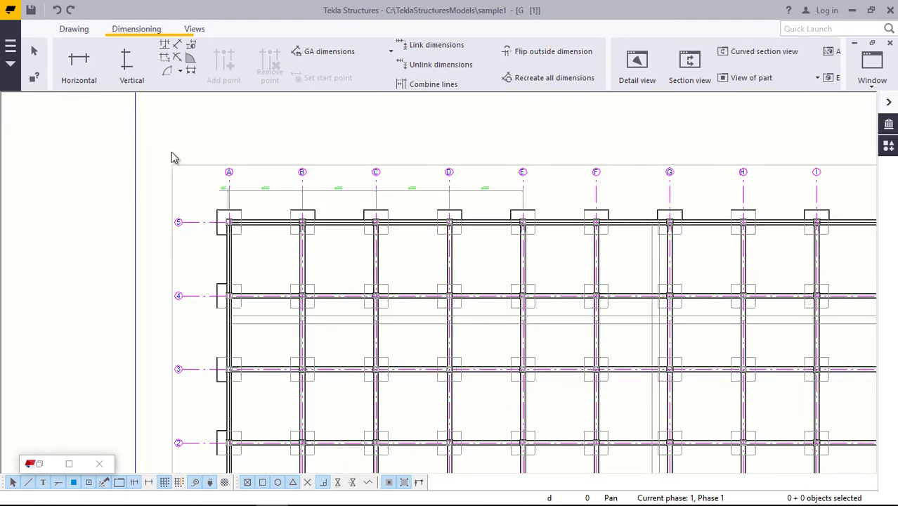
Add a vertical dimension string through grids 5, 4, 3 and 2 beside grid A.
click(127, 64)
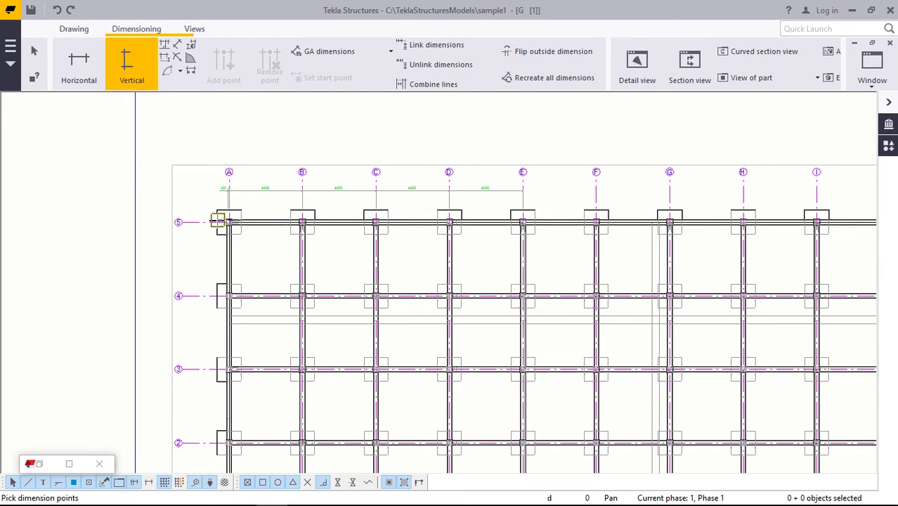
click(217, 295)
click(217, 367)
middle_click(218, 369)
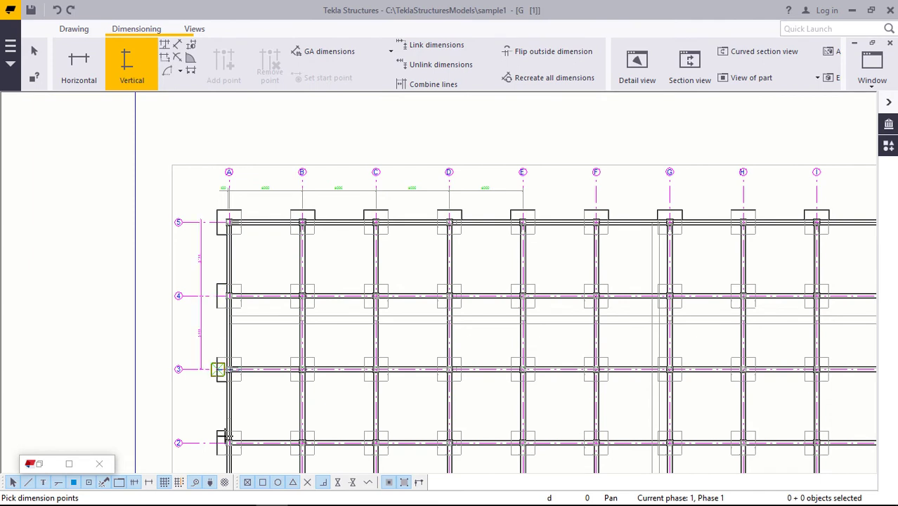
click(216, 443)
middle_click(217, 443)
click(210, 232)
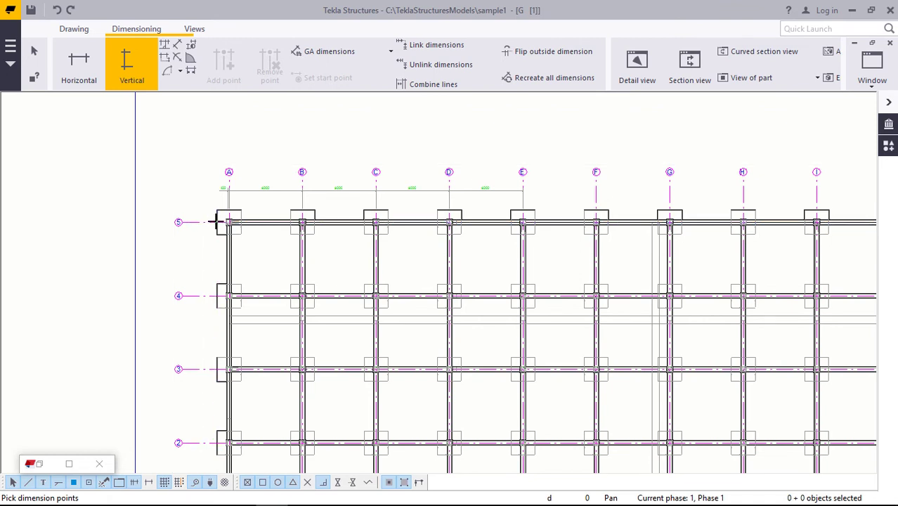
right_click(218, 224)
click(245, 230)
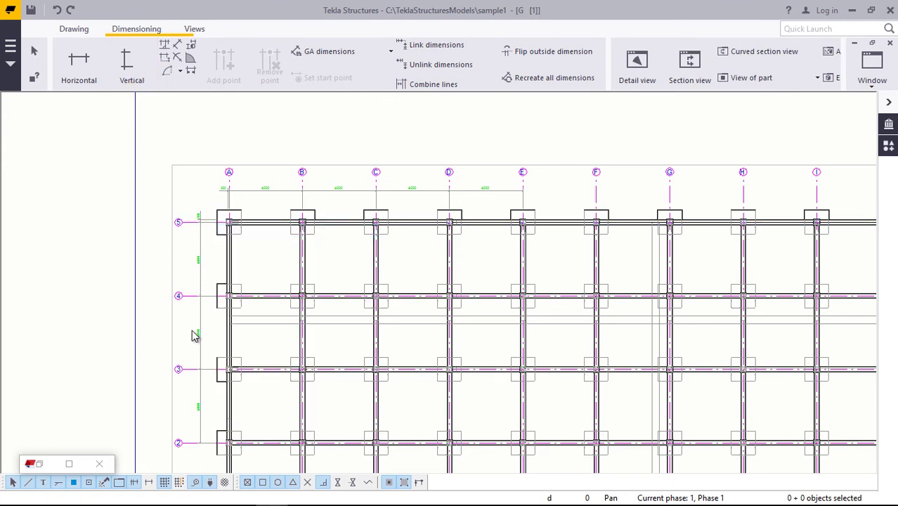
Select the vertical dimension chain and zoom in to verify its 6000 spacings between grids 5, 4 and 3.
click(197, 351)
scroll(197, 353, up, 5)
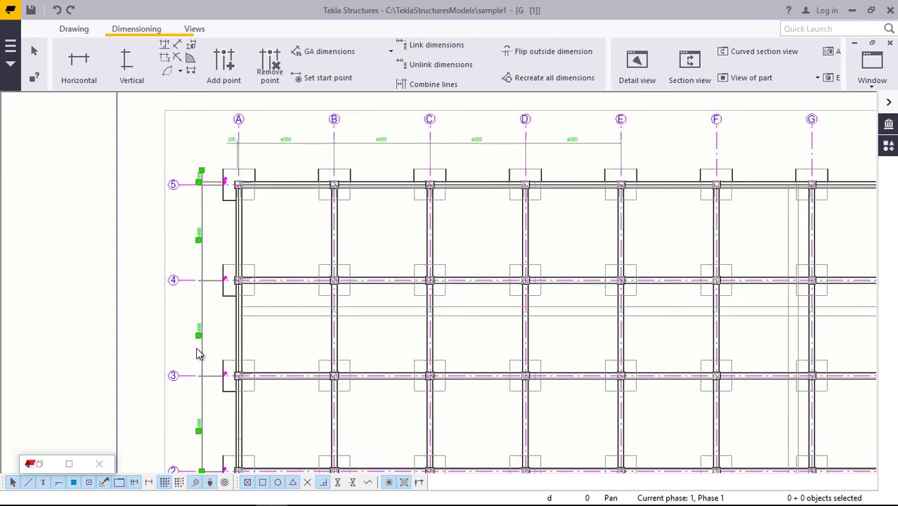
scroll(197, 354, up, 1)
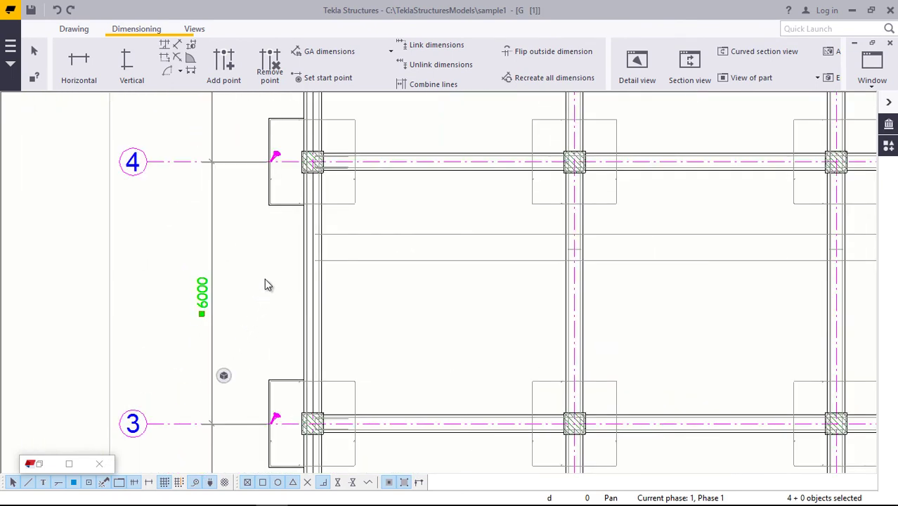
scroll(220, 338, down, 2)
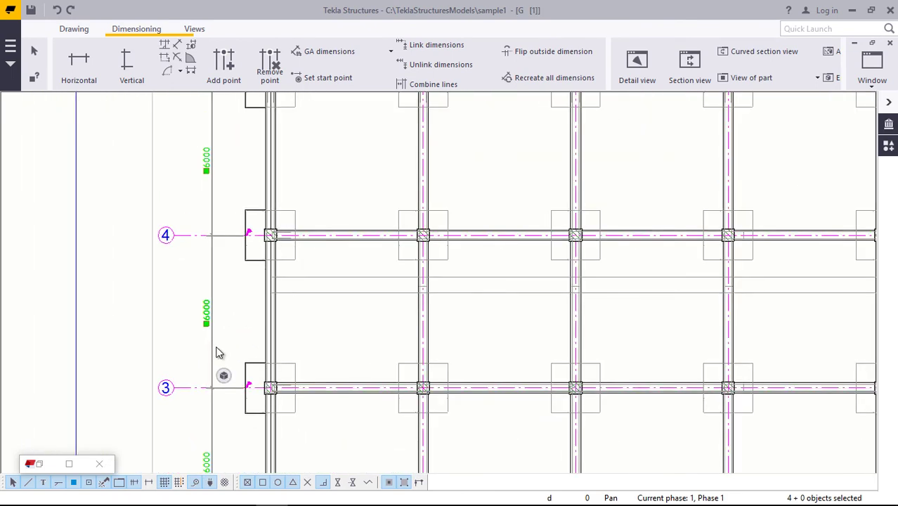
scroll(218, 350, up, 3)
scroll(293, 213, up, 1)
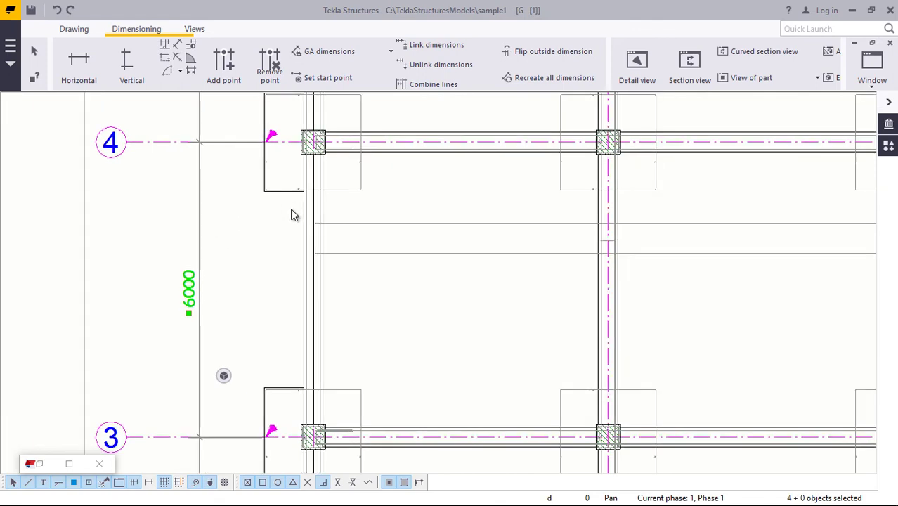
scroll(251, 305, down, 4)
scroll(245, 305, down, 1)
scroll(511, 141, down, 2)
scroll(382, 276, up, 1)
scroll(260, 341, up, 5)
scroll(471, 255, down, 4)
scroll(411, 400, up, 1)
scroll(413, 415, up, 5)
scroll(438, 370, up, 5)
scroll(374, 416, up, 5)
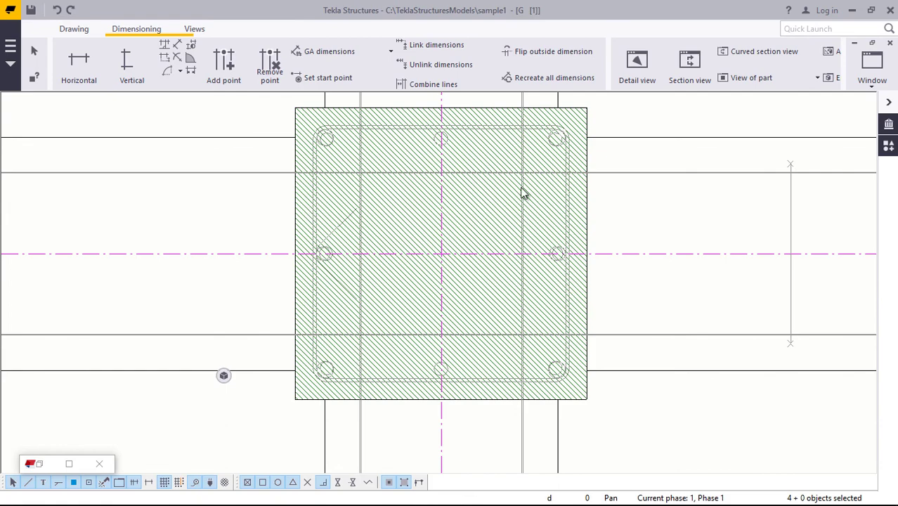
scroll(430, 325, down, 6)
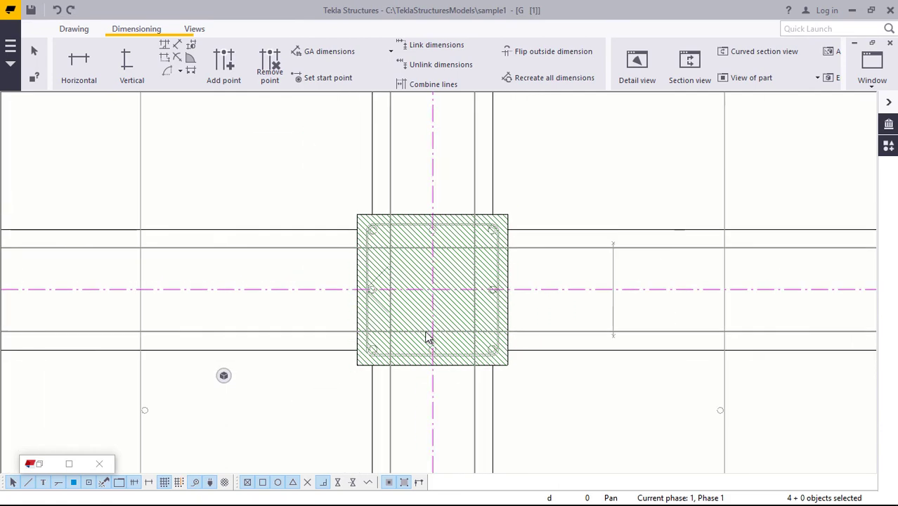
scroll(504, 315, up, 6)
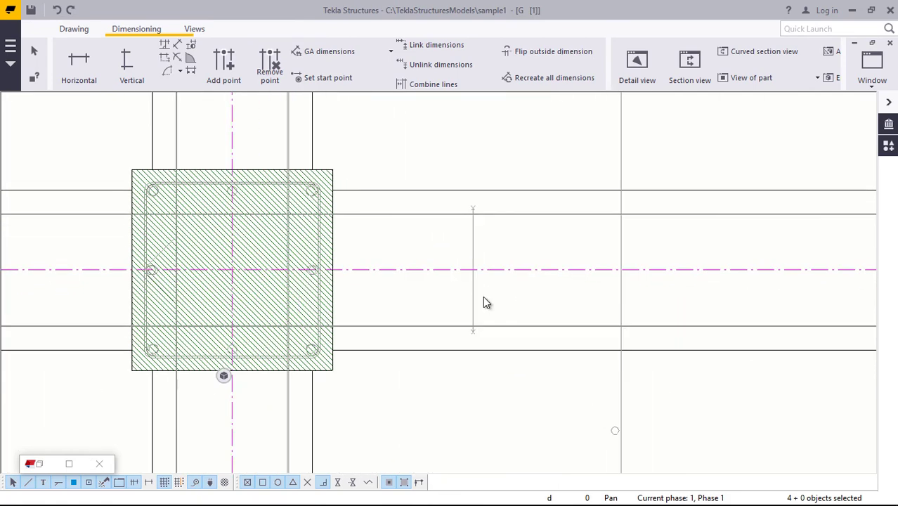
scroll(473, 295, up, 3)
scroll(405, 297, down, 4)
scroll(383, 307, down, 6)
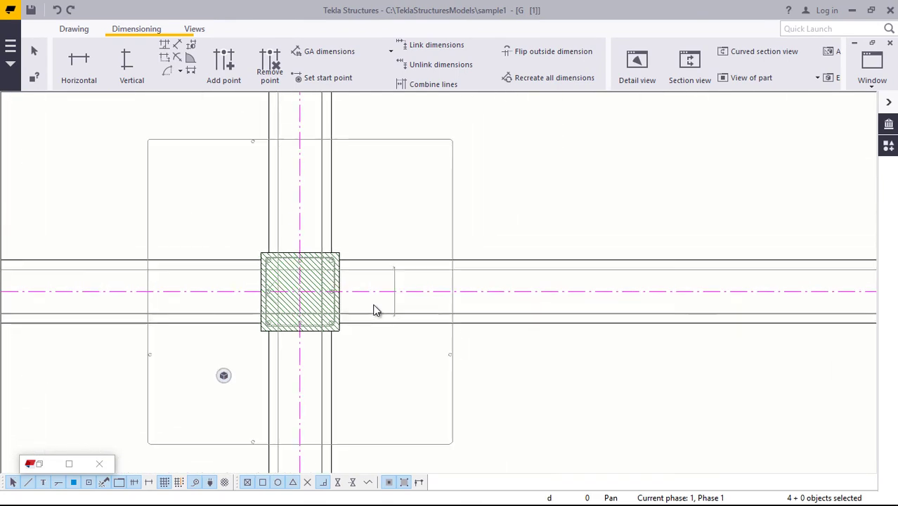
scroll(413, 310, down, 5)
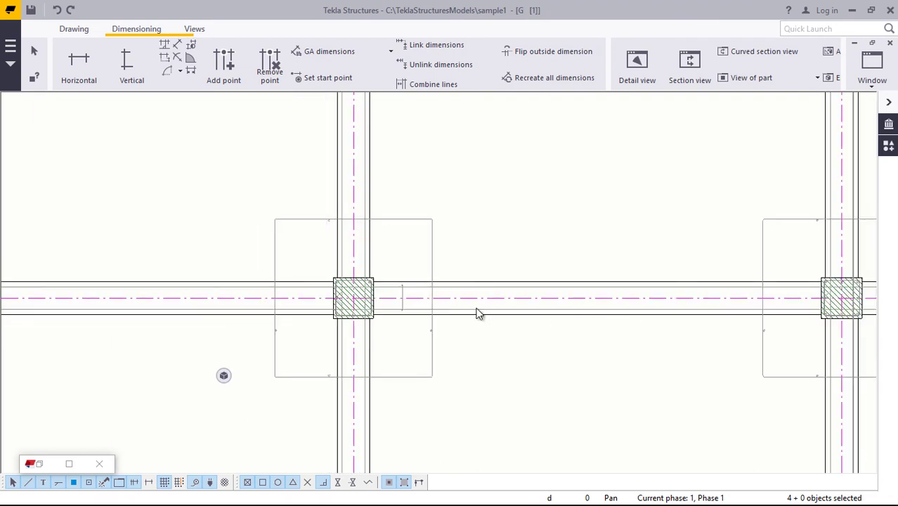
scroll(407, 306, up, 4)
scroll(401, 301, up, 2)
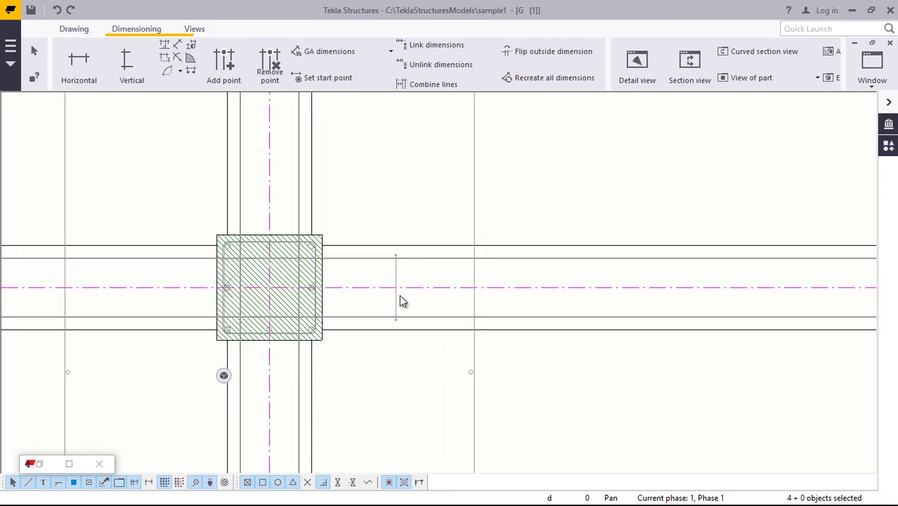
scroll(575, 290, down, 2)
scroll(575, 290, down, 6)
scroll(571, 303, down, 1)
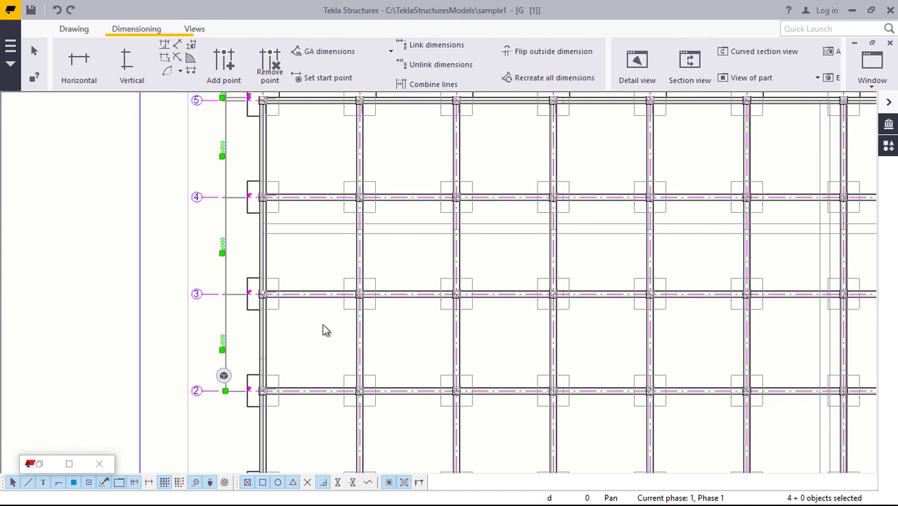
scroll(293, 321, down, 3)
scroll(303, 316, down, 1)
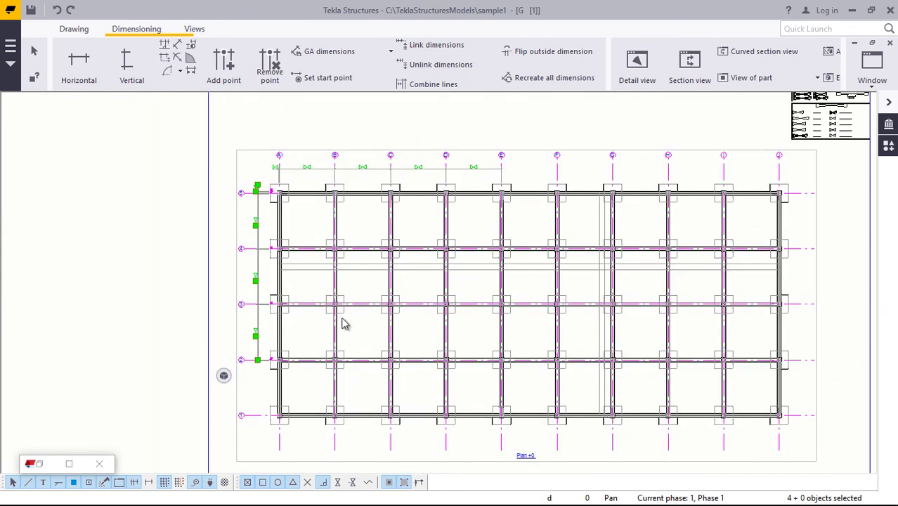
scroll(551, 380, up, 1)
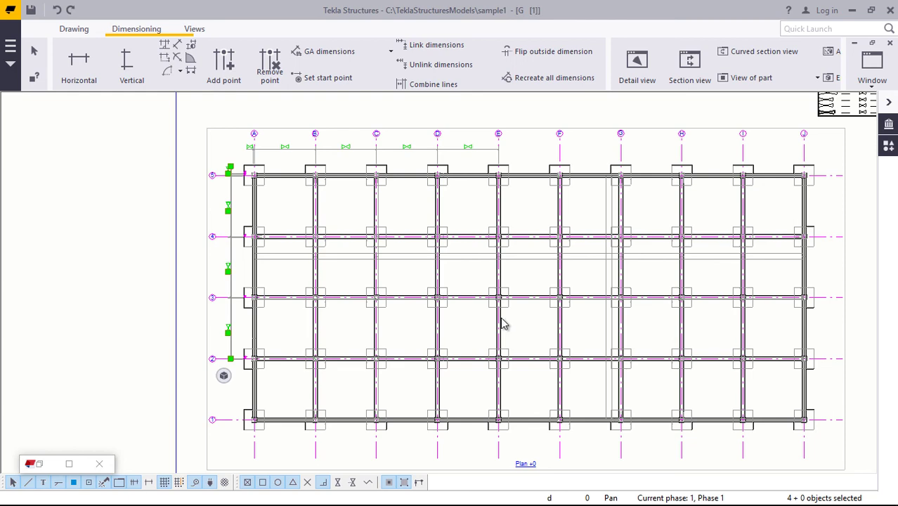
scroll(460, 237, up, 3)
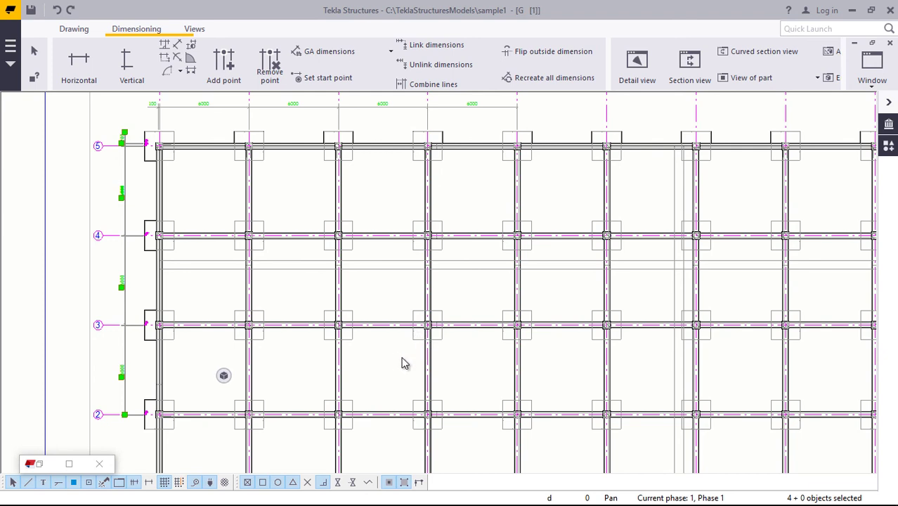
scroll(444, 243, down, 2)
scroll(401, 190, down, 2)
scroll(401, 186, up, 5)
scroll(402, 188, up, 1)
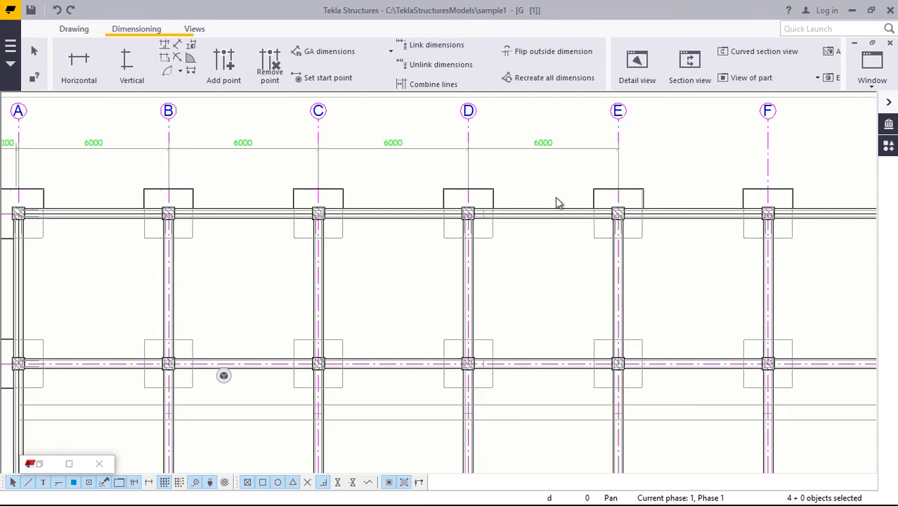
scroll(559, 211, down, 2)
scroll(559, 223, down, 1)
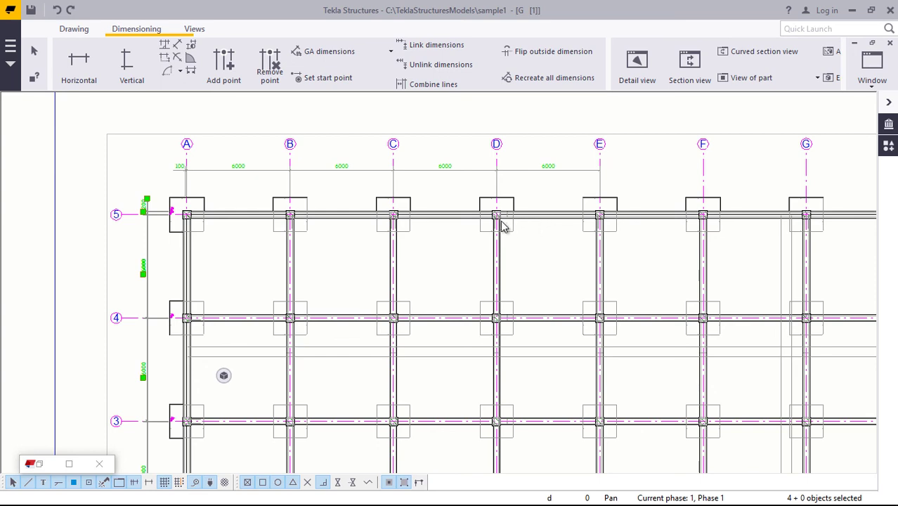
scroll(504, 227, up, 5)
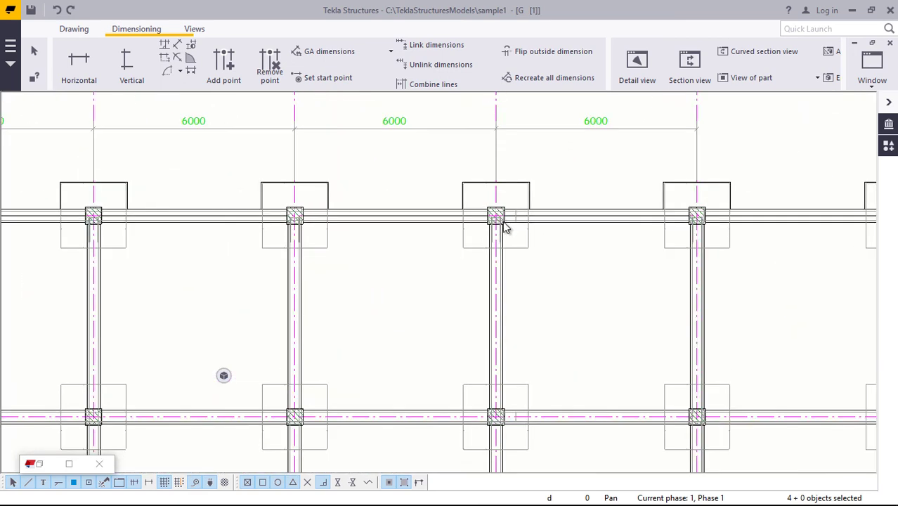
scroll(519, 251, down, 5)
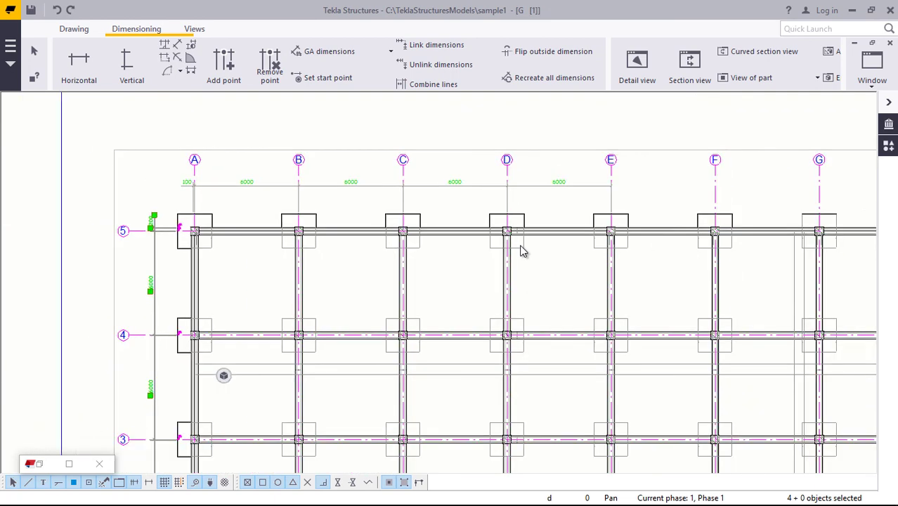
scroll(502, 250, up, 4)
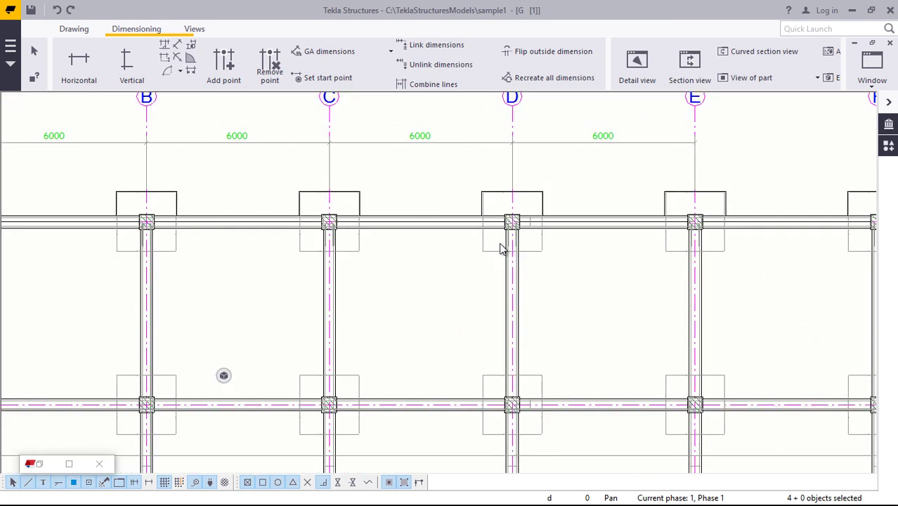